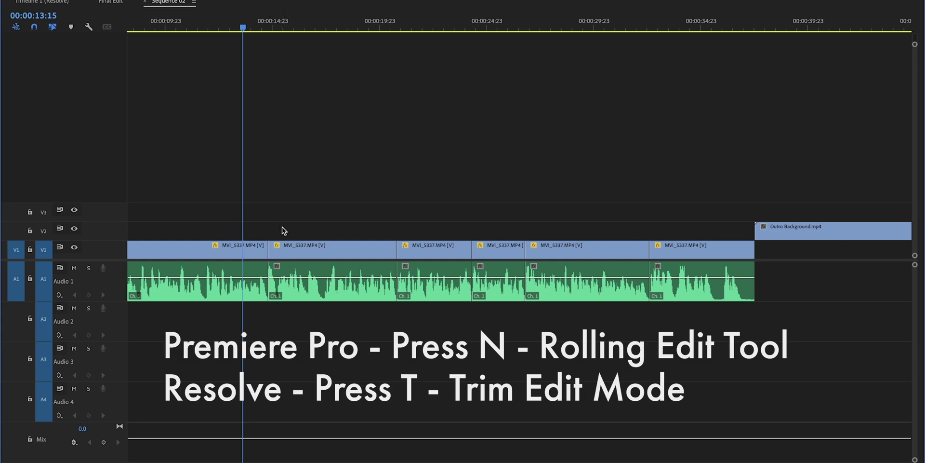
pyautogui.press('n')
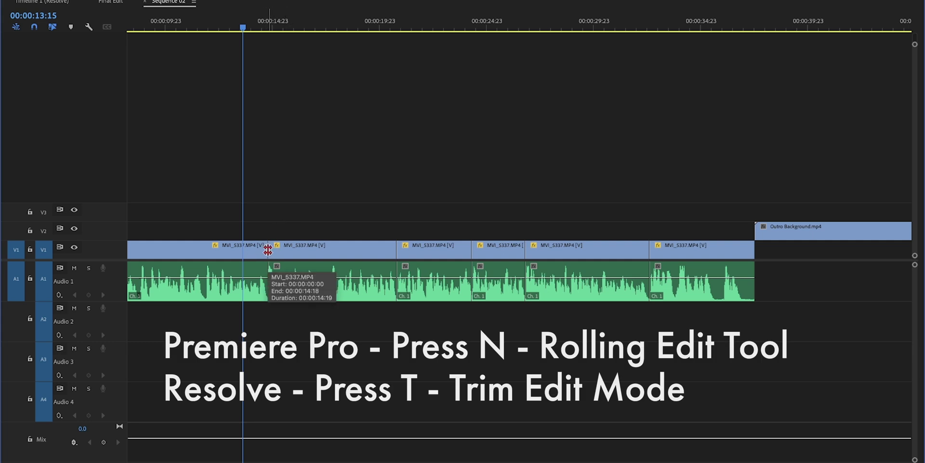
pyautogui.moveTo(268, 250); pyautogui.dragTo(297, 250)
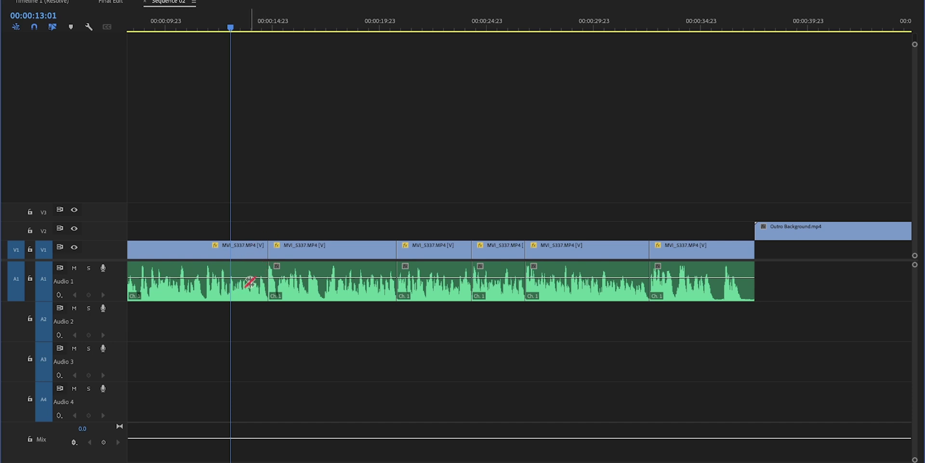
pyautogui.moveTo(266, 253); pyautogui.dragTo(231, 250)
# Step: Trim the first V1 cut in Sequence 02 about a second shorter, then switch to the project folder on disk
pyautogui.press('n')
pyautogui.moveTo(268, 250); pyautogui.dragTo(230, 250)
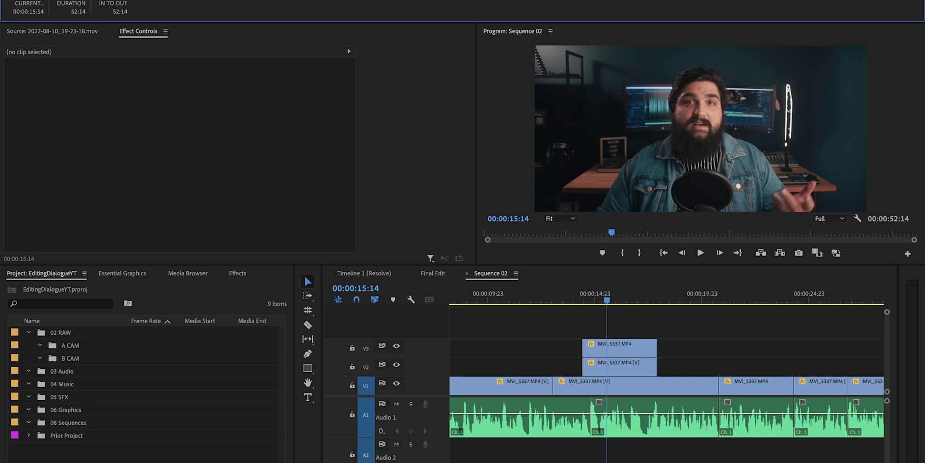
pyautogui.press('super+Tab')
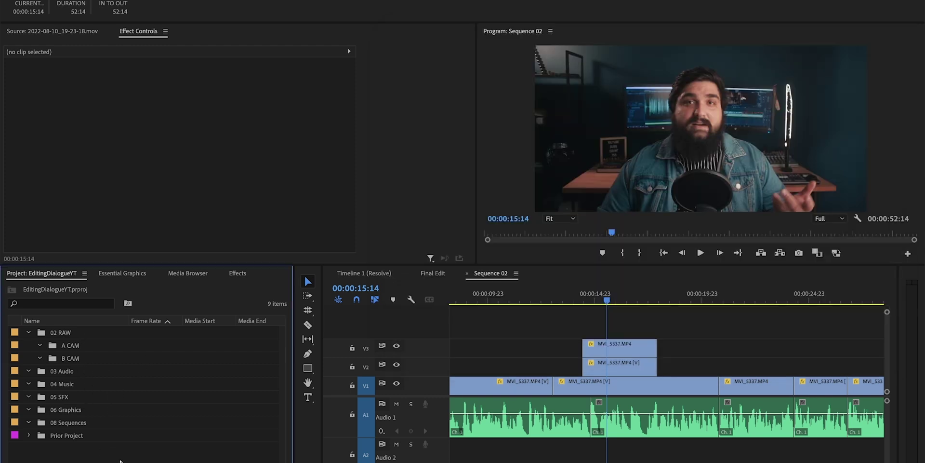
pyautogui.click(114, 458)
# Step: Select the 02 RAW bin and bring the Sequence 02 timeline to the front
pyautogui.click(67, 335)
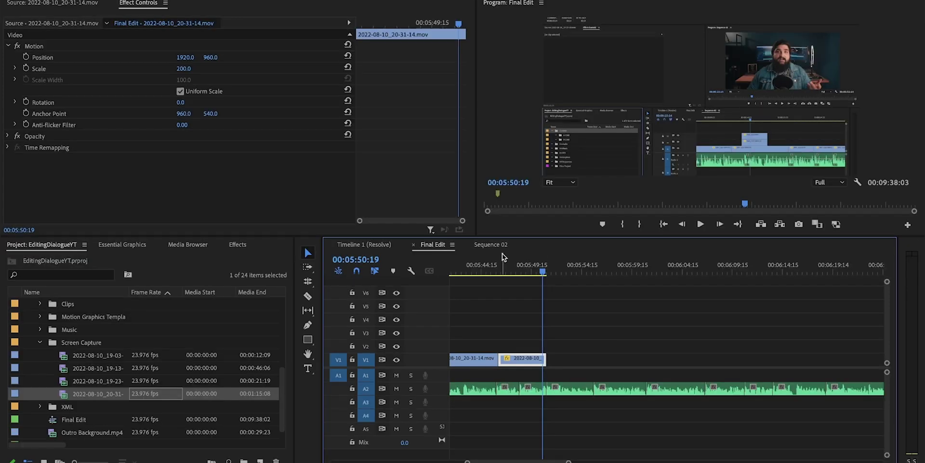
pyautogui.click(485, 245)
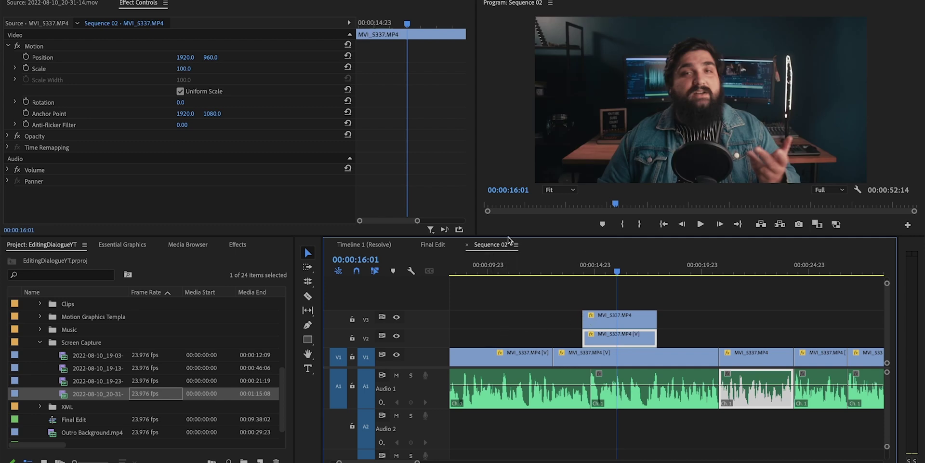
# Step: Dock Sequence 02 below Final Edit, copy its V2 clip into Final Edit, and add a 'C Cam' bin
pyautogui.moveTo(497, 249); pyautogui.dragTo(569, 412)
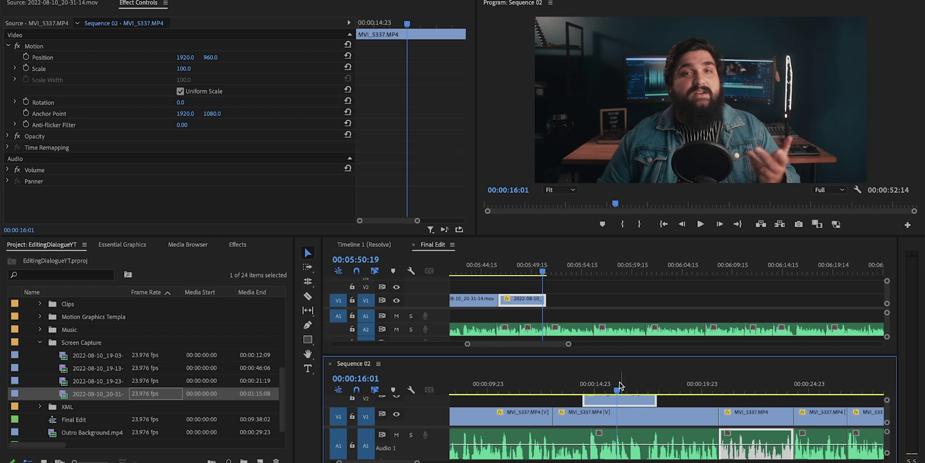
pyautogui.moveTo(617, 402); pyautogui.dragTo(657, 276)
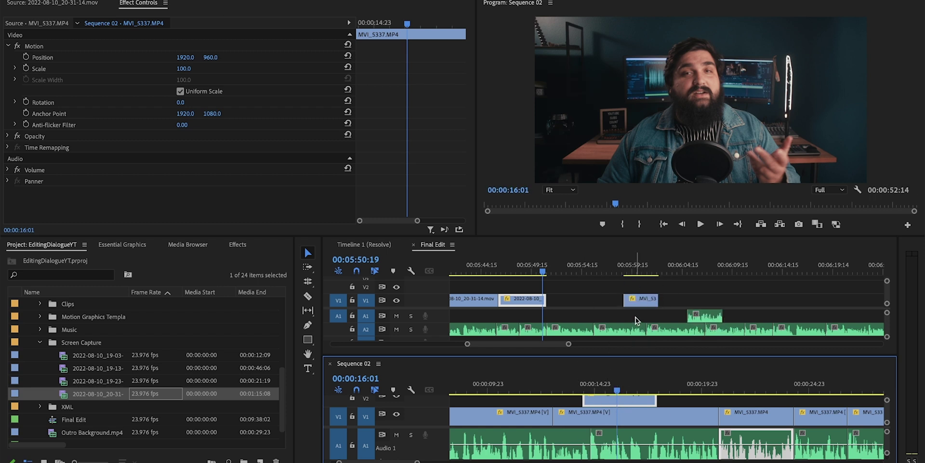
pyautogui.hotkey('ctrl', 'b')
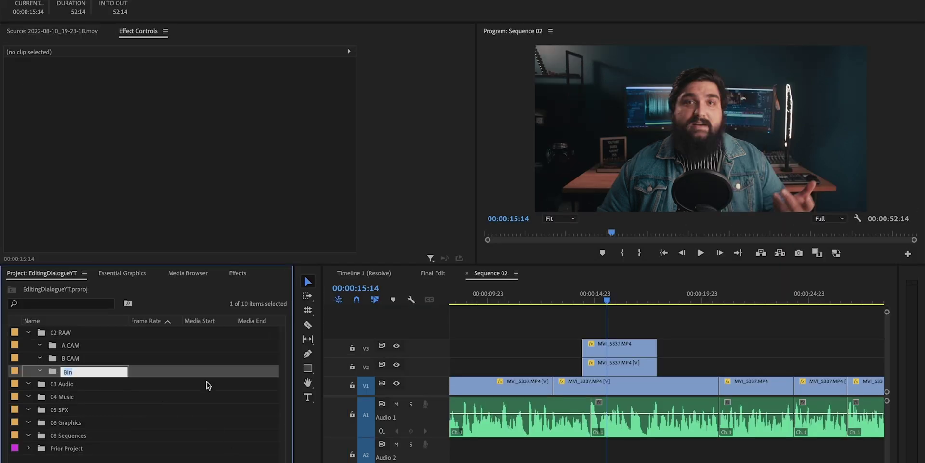
pyautogui.write('C Cam')
pyautogui.press('Tab')
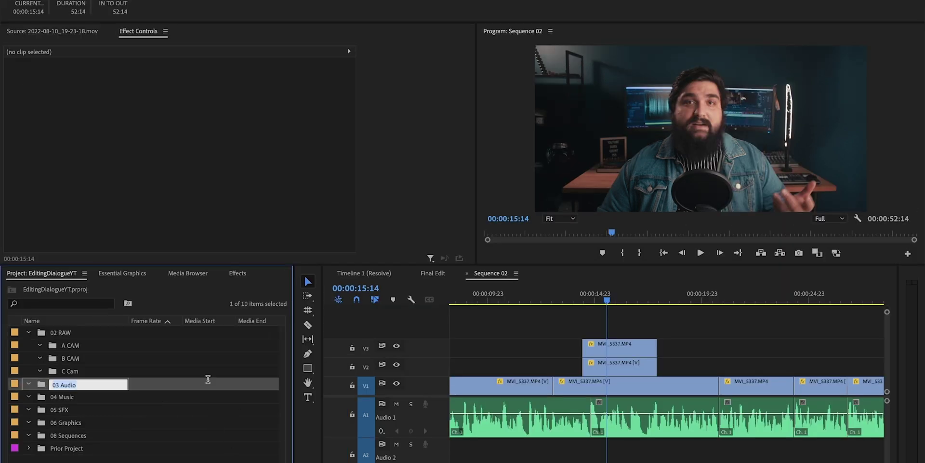
pyautogui.click(116, 374)
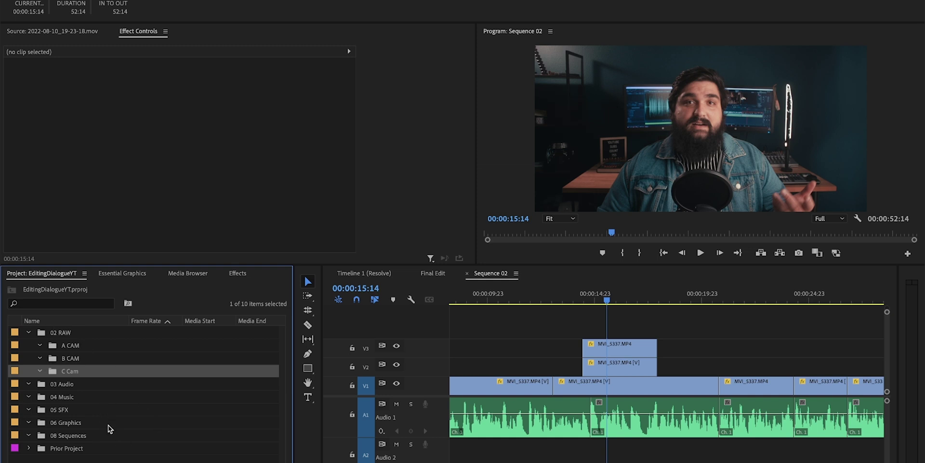
pyautogui.click(601, 297)
pyautogui.click(629, 355)
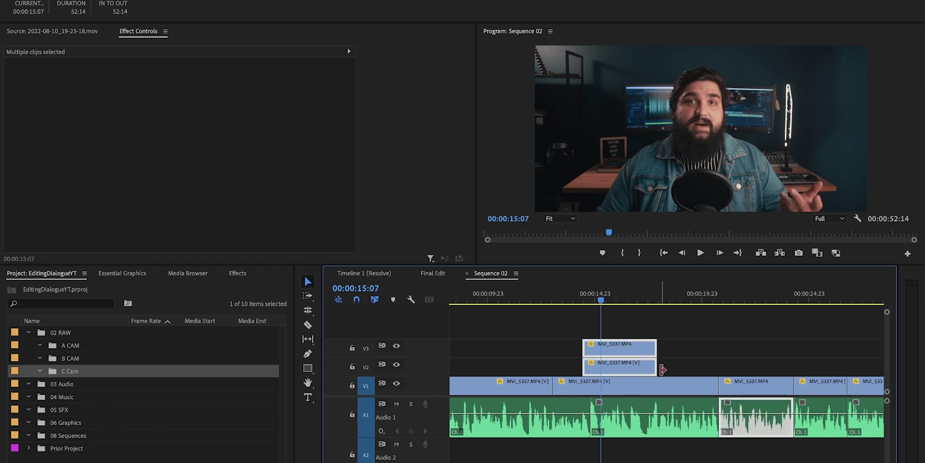
pyautogui.click(692, 386)
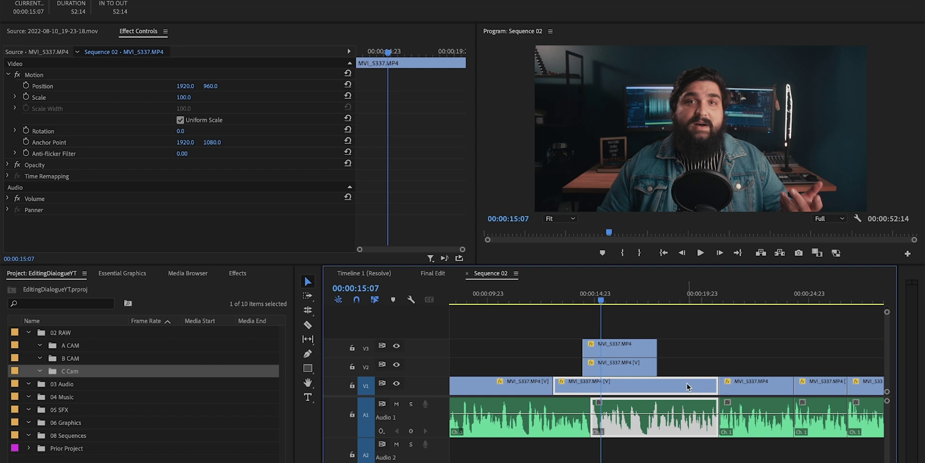
pyautogui.moveTo(672, 365); pyautogui.dragTo(641, 333)
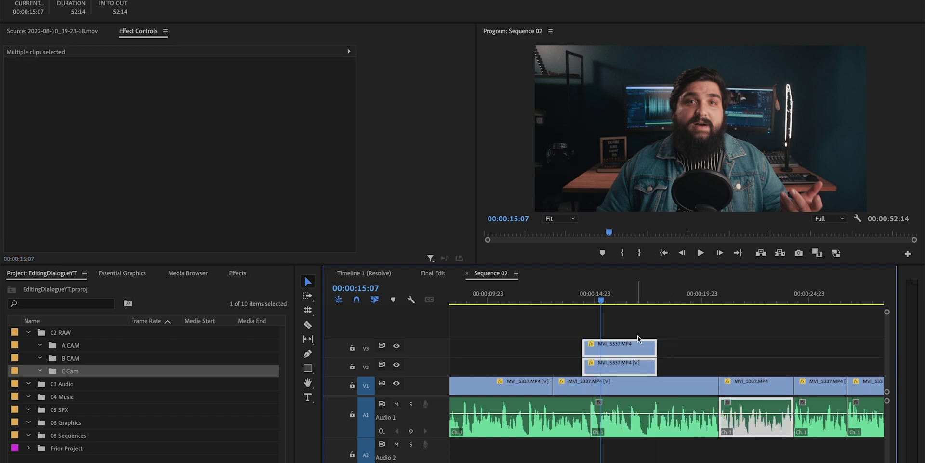
pyautogui.click(627, 323)
pyautogui.click(578, 301)
pyautogui.press('space')
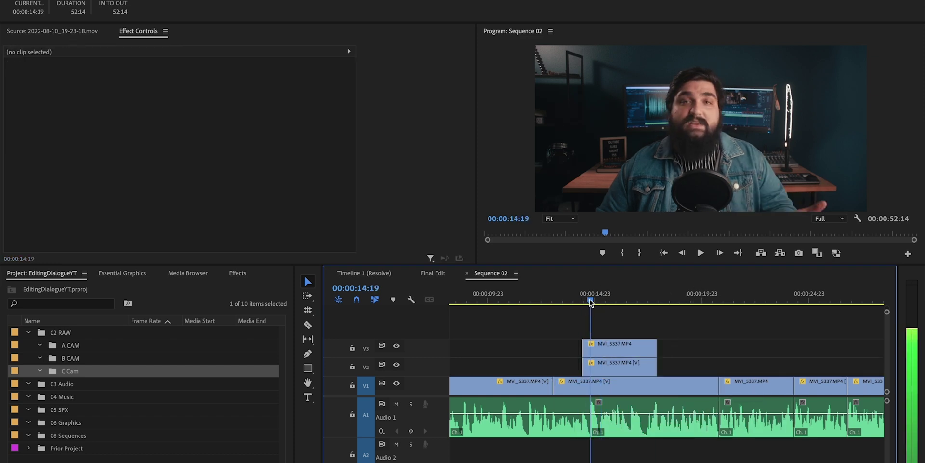
pyautogui.press('space')
pyautogui.click(624, 367)
pyautogui.hotkey('shift', 'e')
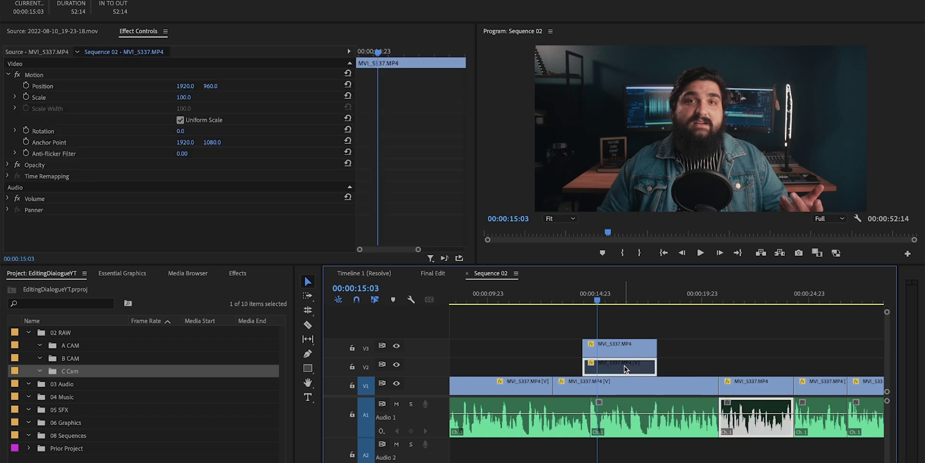
pyautogui.click(682, 343)
pyautogui.click(641, 347)
pyautogui.hotkey('shift', 'e')
pyautogui.press('space')
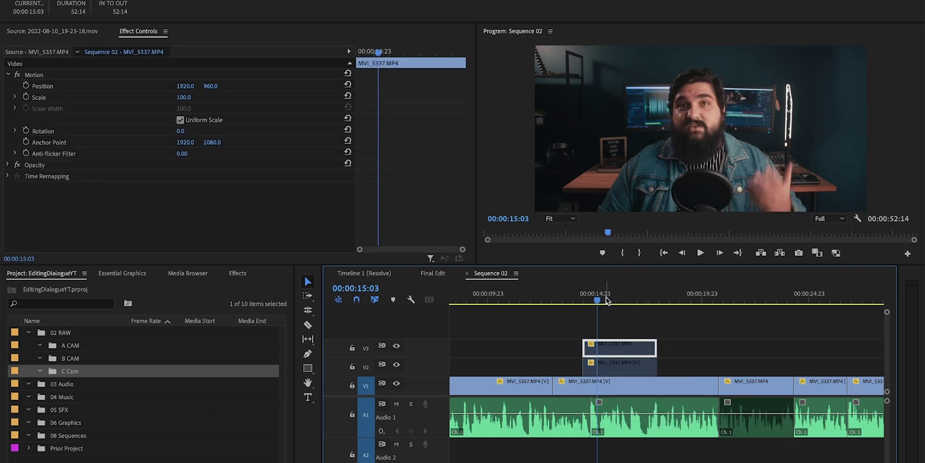
pyautogui.hotkey('shift', 'e')
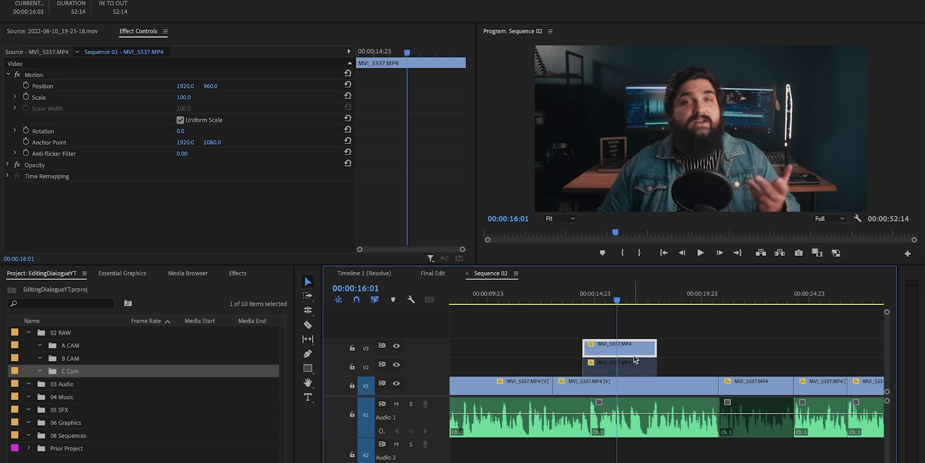
pyautogui.click(635, 359)
pyautogui.hotkey('shift', 'e')
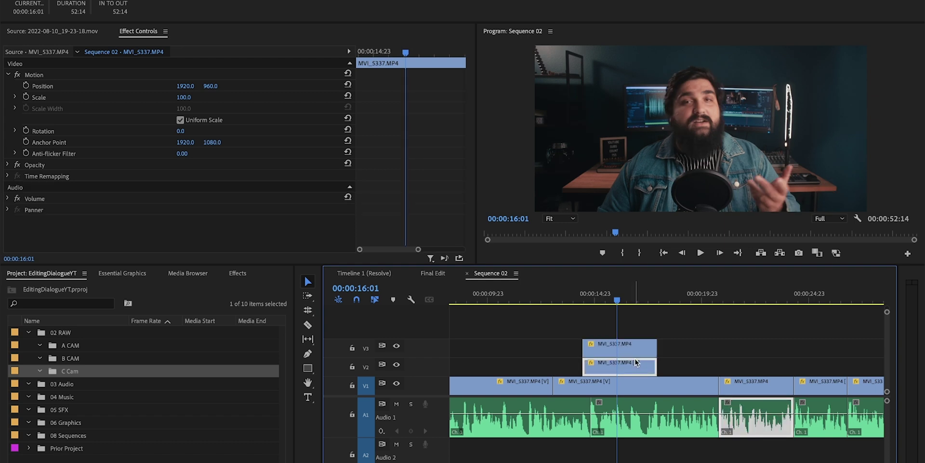